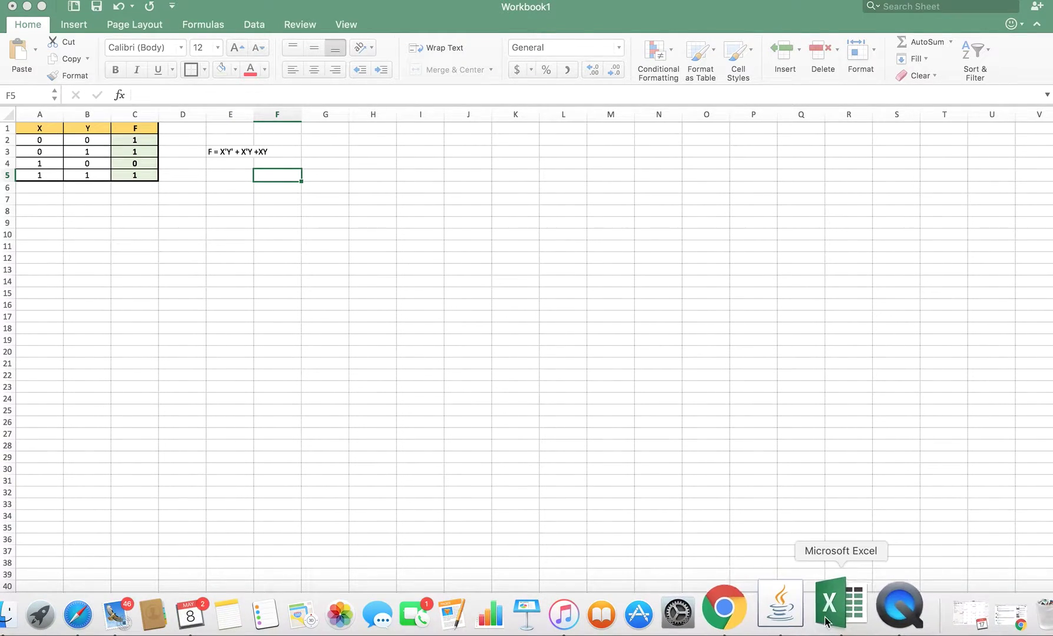
# - Switch to Logisim, open the Combinational Analysis window for the main circuit, and move it over the canvas
pyautogui.click(807, 609)
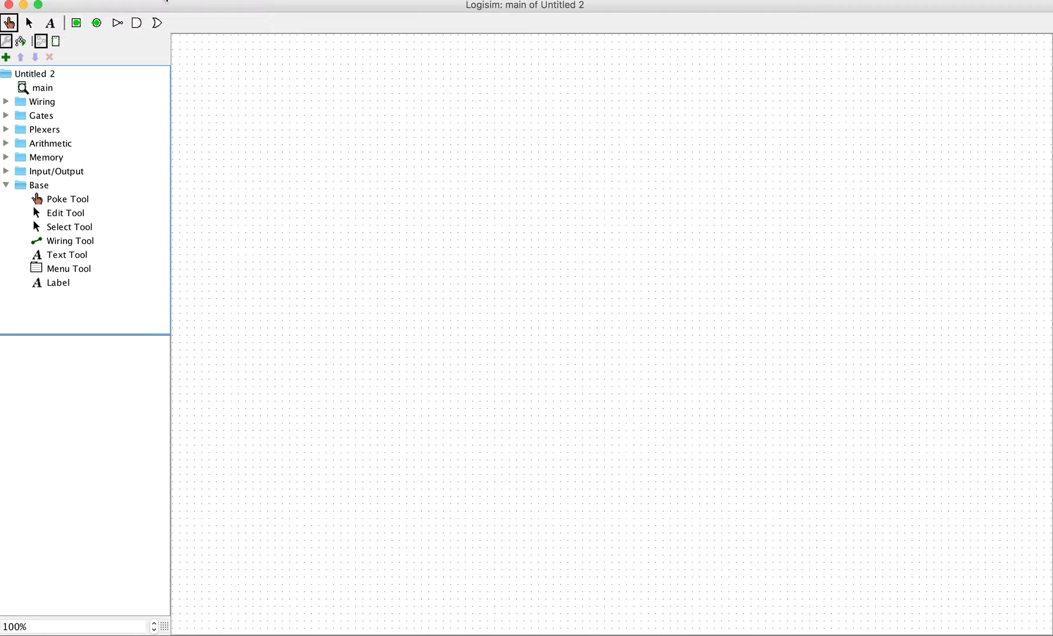
pyautogui.click(149, 0)
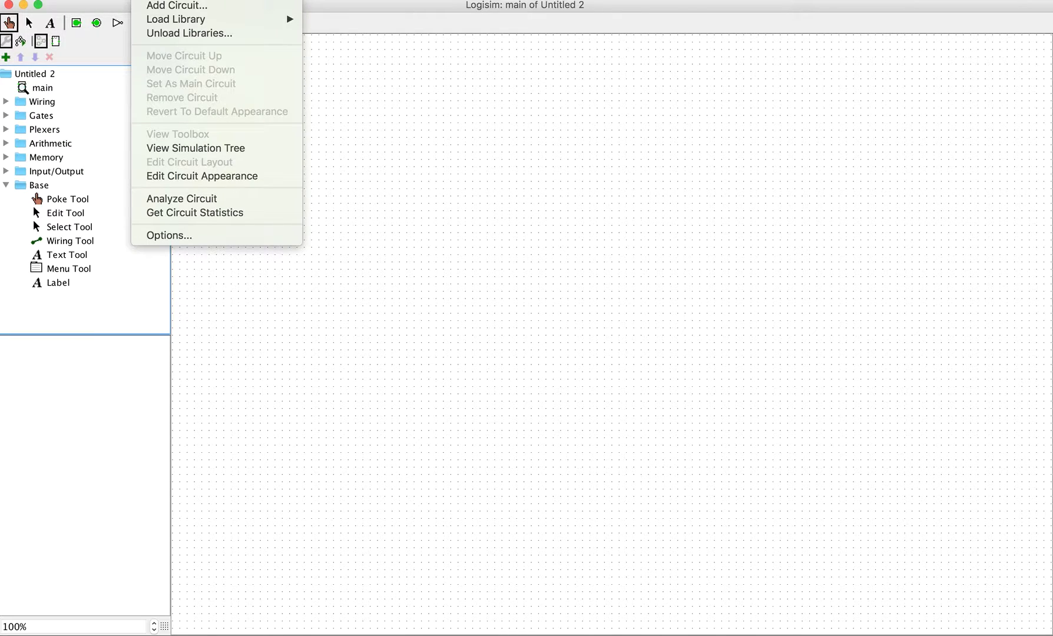
pyautogui.click(193, 201)
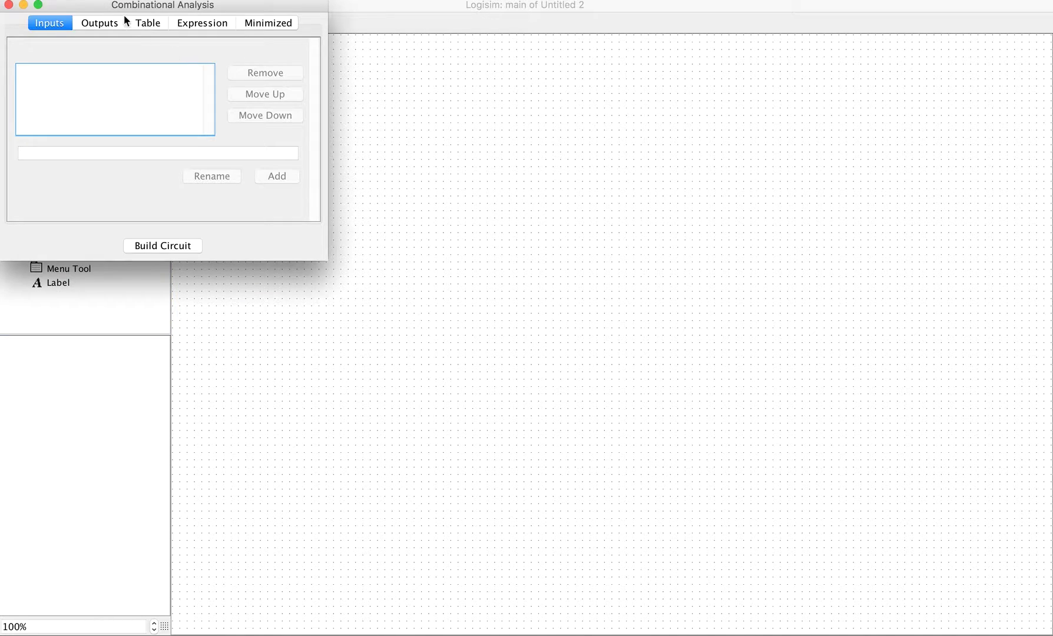
pyautogui.moveTo(102, 5); pyautogui.dragTo(401, 146)
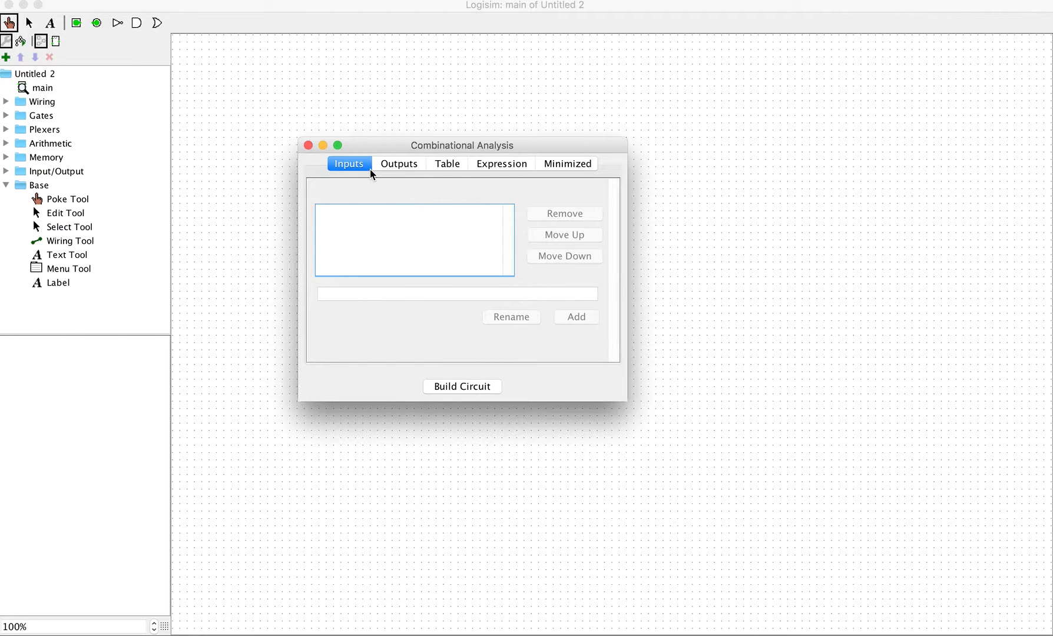
# - Add two input variables, X and Y, to the combinational analysis
pyautogui.click(382, 296)
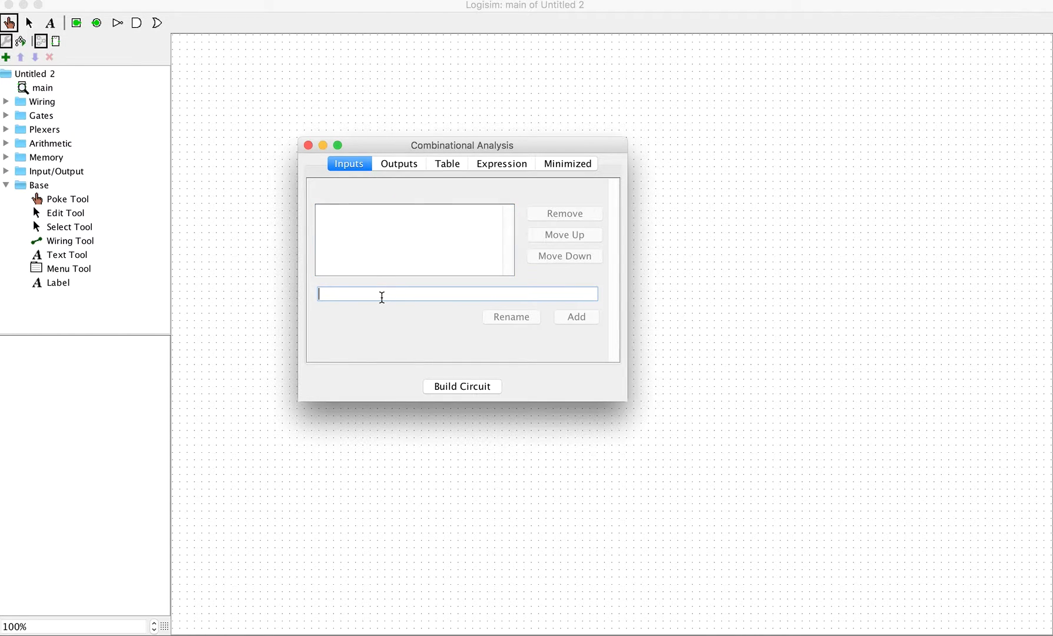
pyautogui.write('X')
pyautogui.click(575, 321)
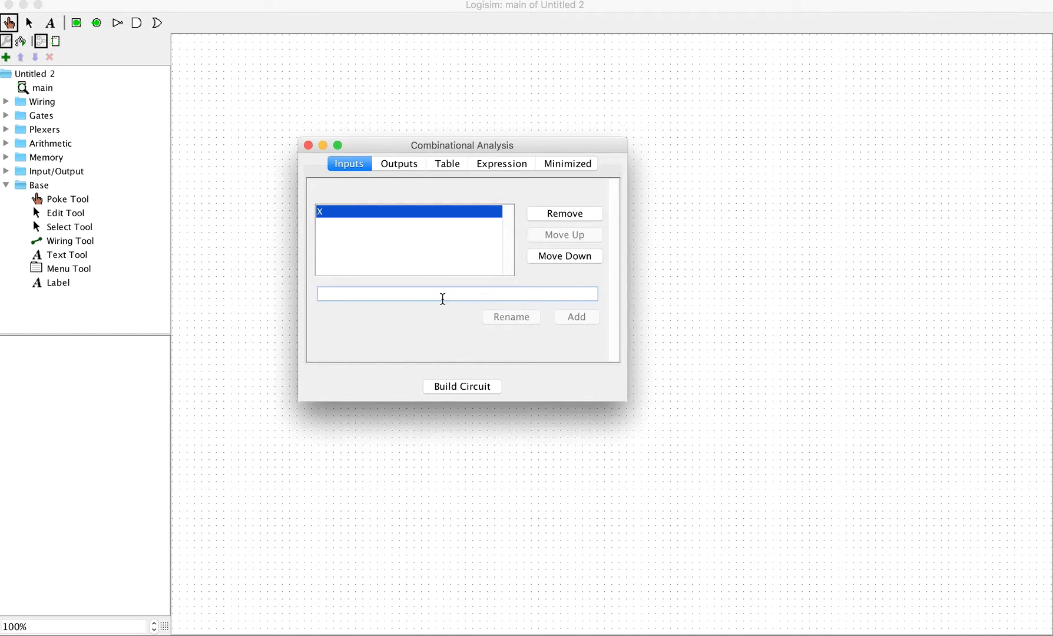
pyautogui.write('Y')
pyautogui.click(579, 316)
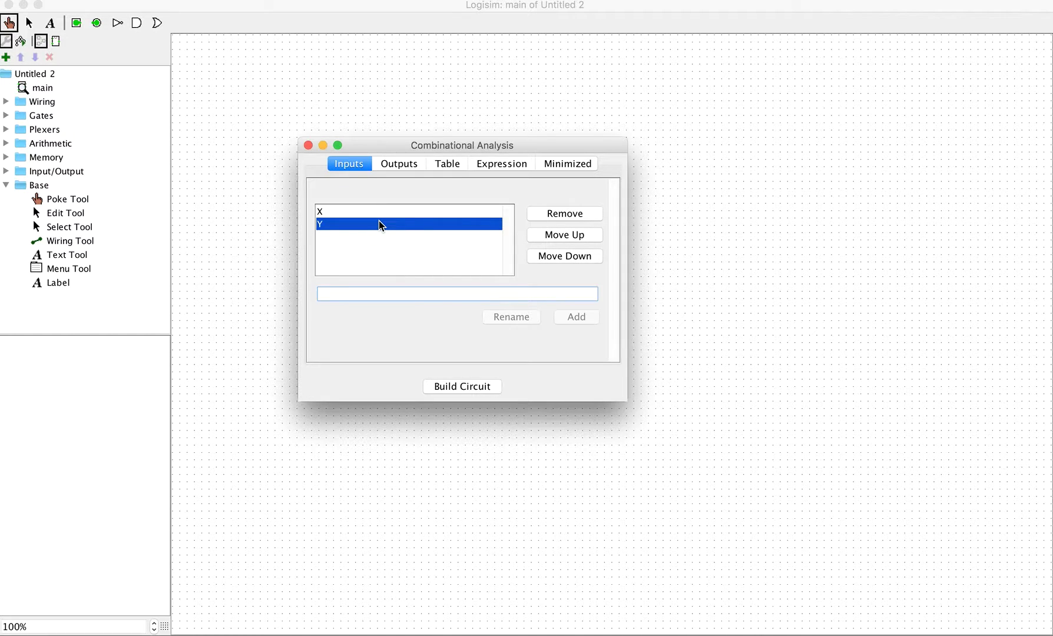
# - Add an output variable named F to the combinational analysis
pyautogui.click(400, 165)
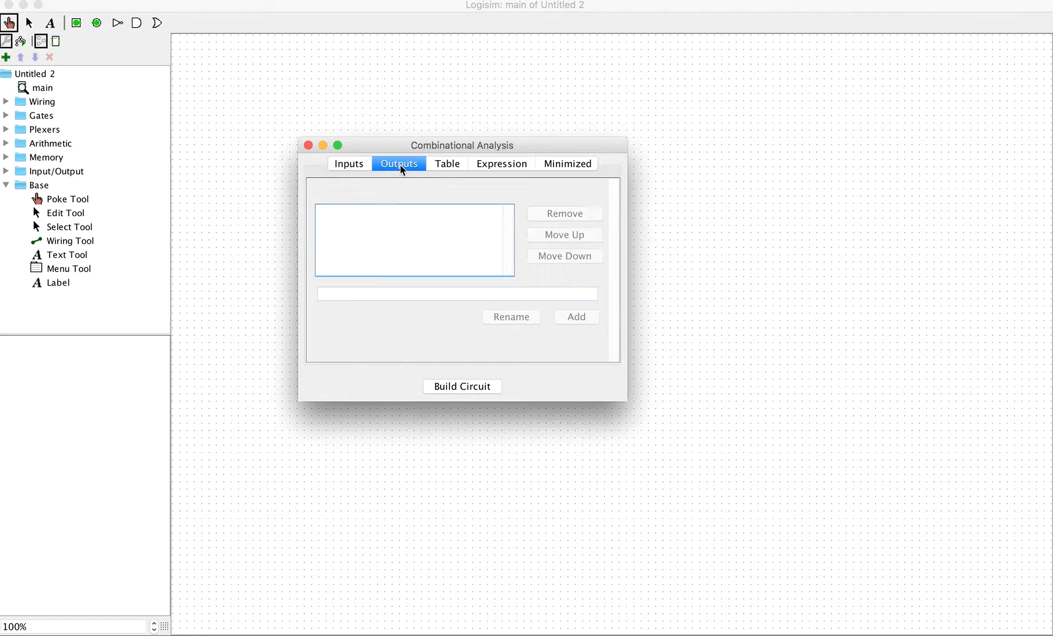
pyautogui.click(393, 295)
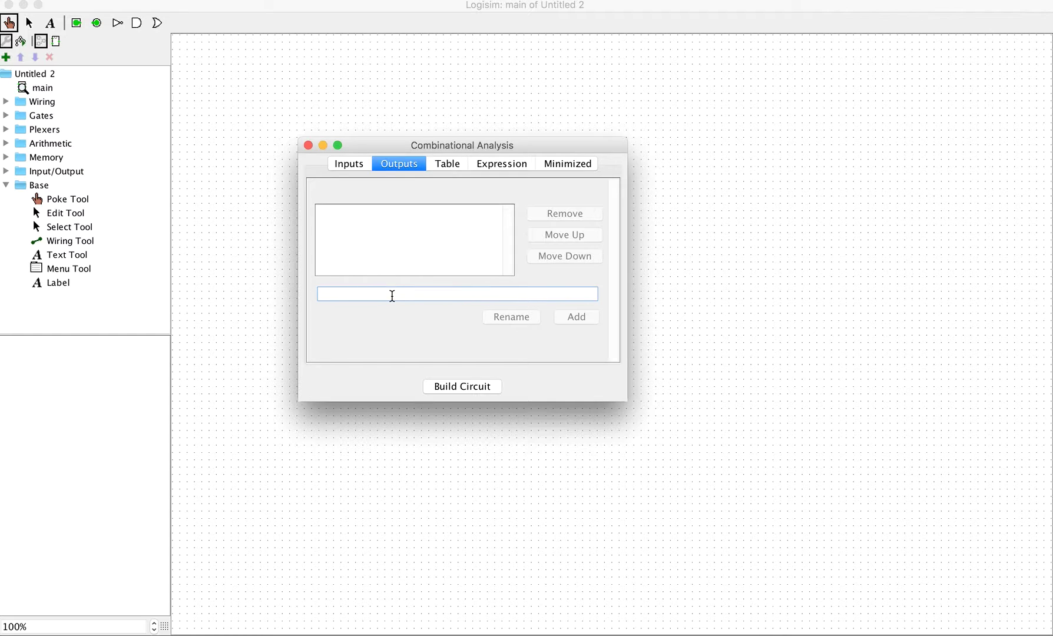
pyautogui.write('F')
pyautogui.click(576, 317)
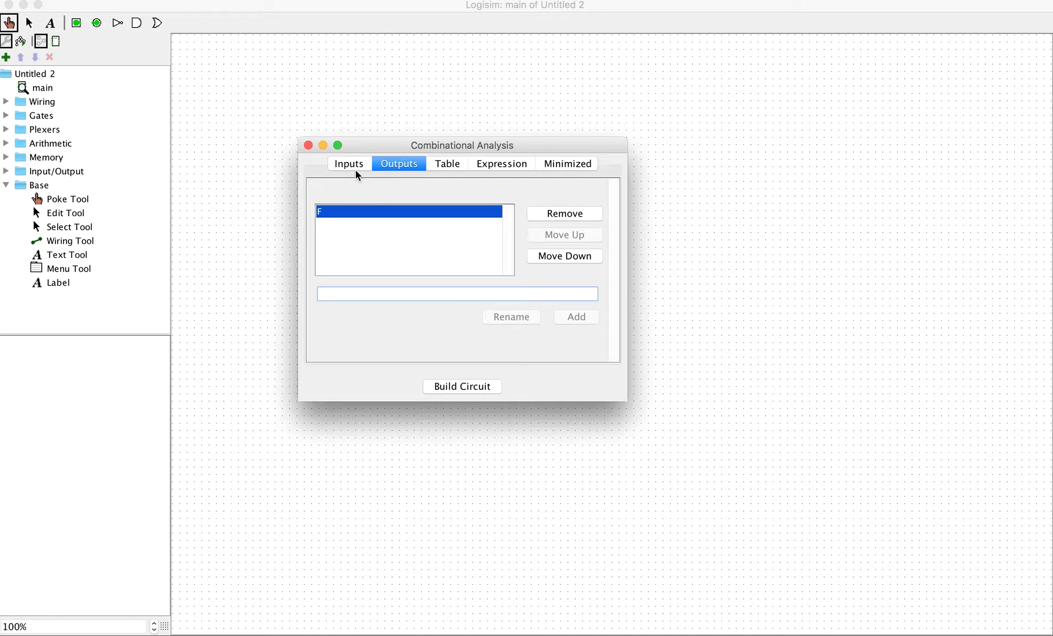
# - Check the truth table in Excel and set F in Logisim's table to 1, 1, 0, 1 for XY rows 00, 01, 10, 11
pyautogui.click(451, 166)
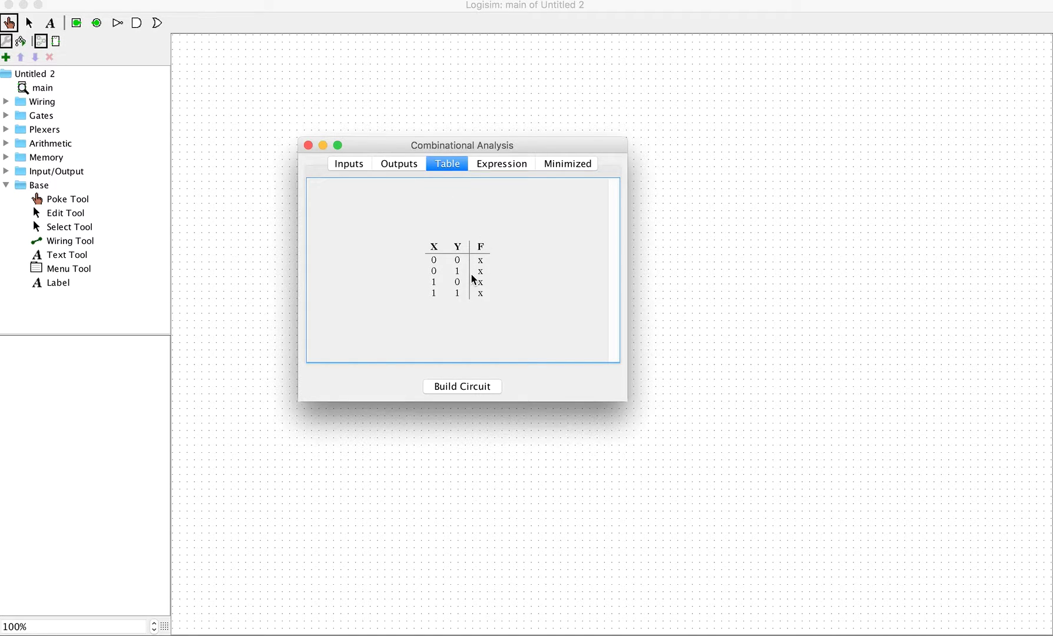
pyautogui.moveTo(896, 634)
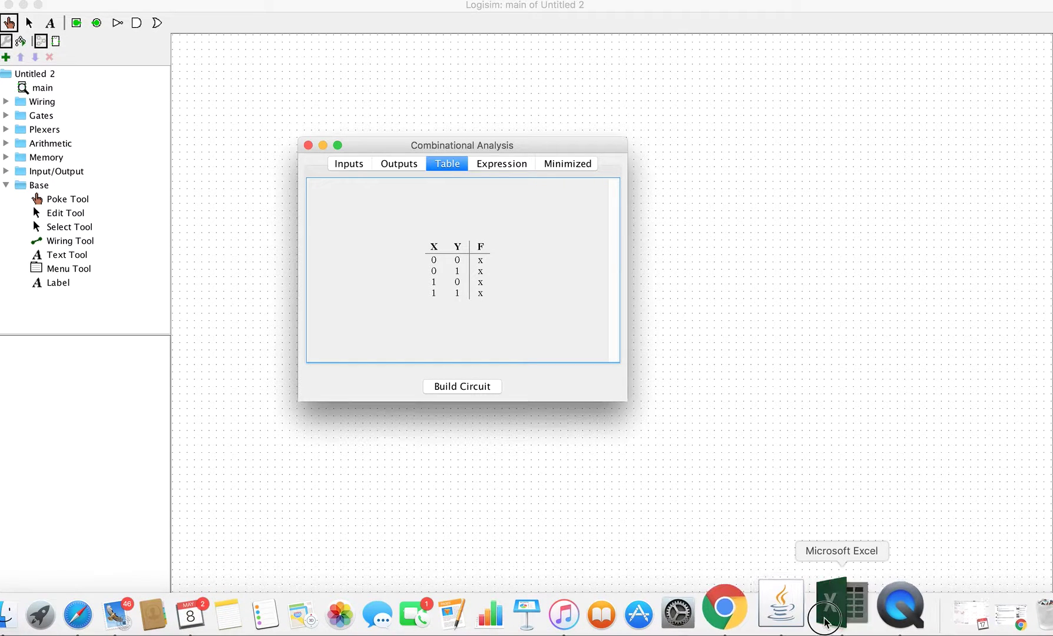
pyautogui.click(834, 611)
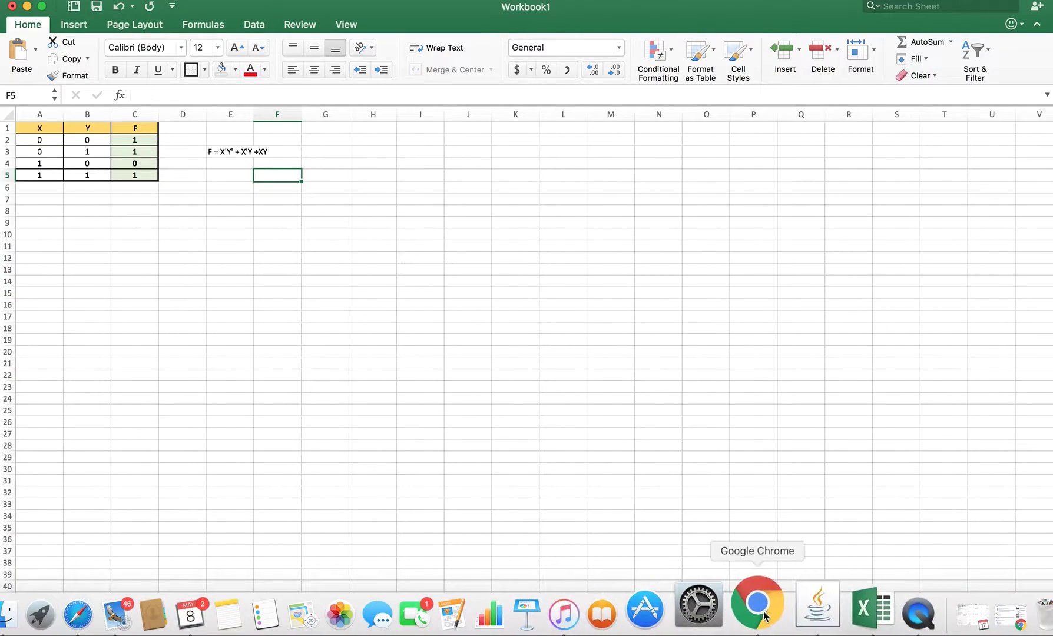
pyautogui.click(805, 620)
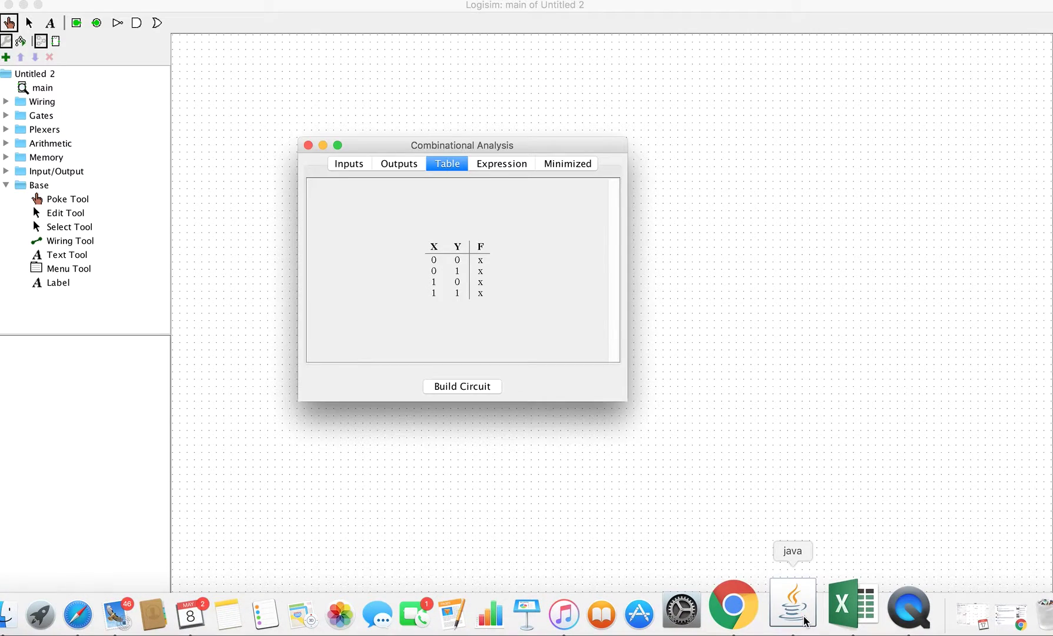
pyautogui.click(481, 261)
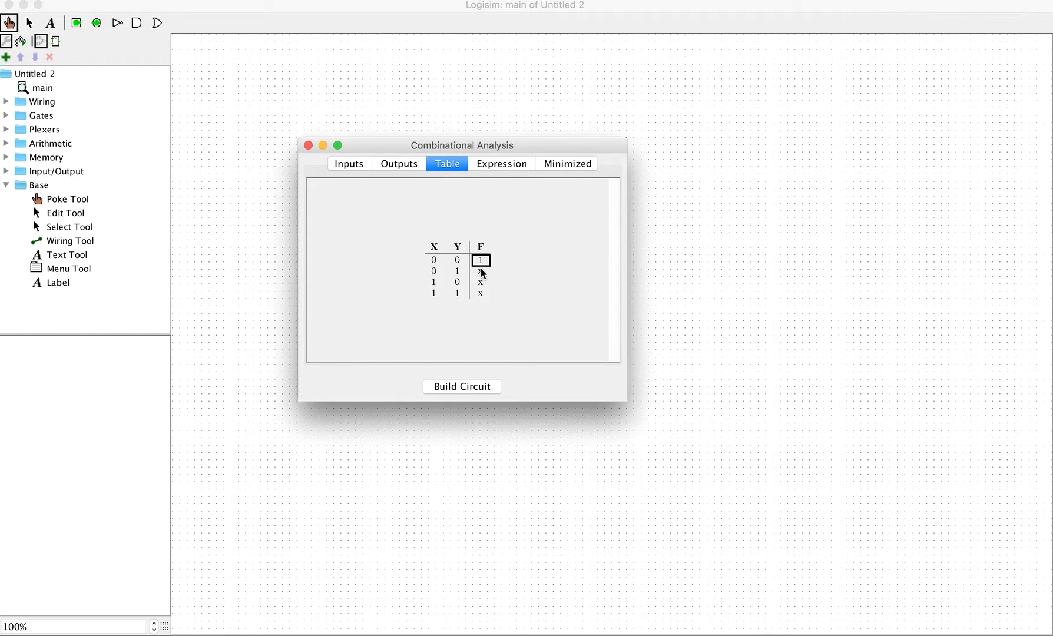
pyautogui.click(481, 271)
pyautogui.click(481, 271)
pyautogui.click(482, 284)
pyautogui.click(482, 294)
# - Review F's expression and minimized sum-of-products map, and build the circuit as main in the Untitled 2 project
pyautogui.click(493, 166)
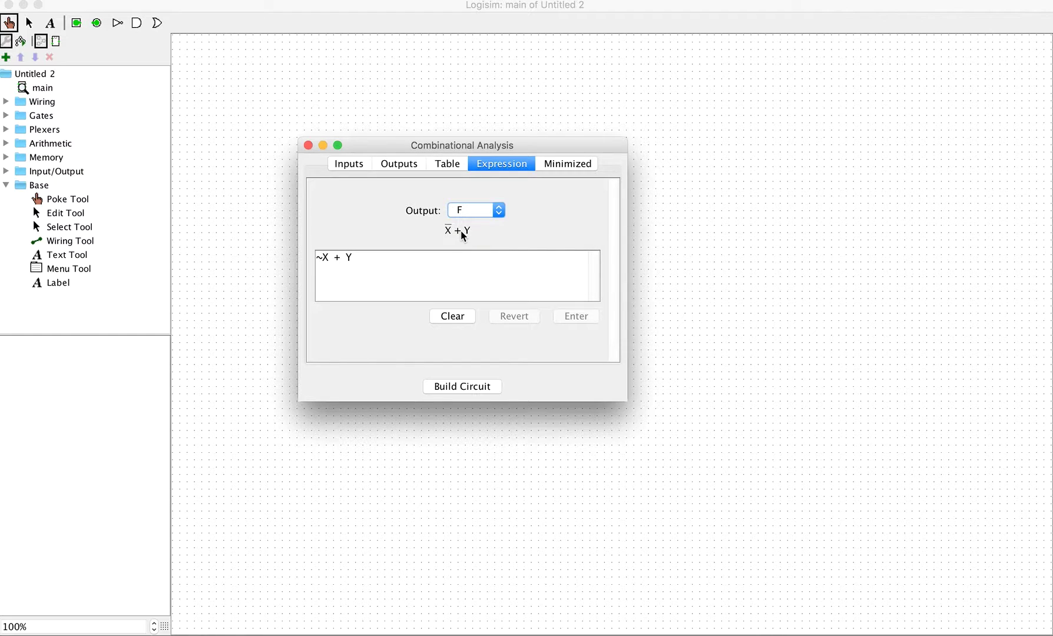
pyautogui.click(565, 165)
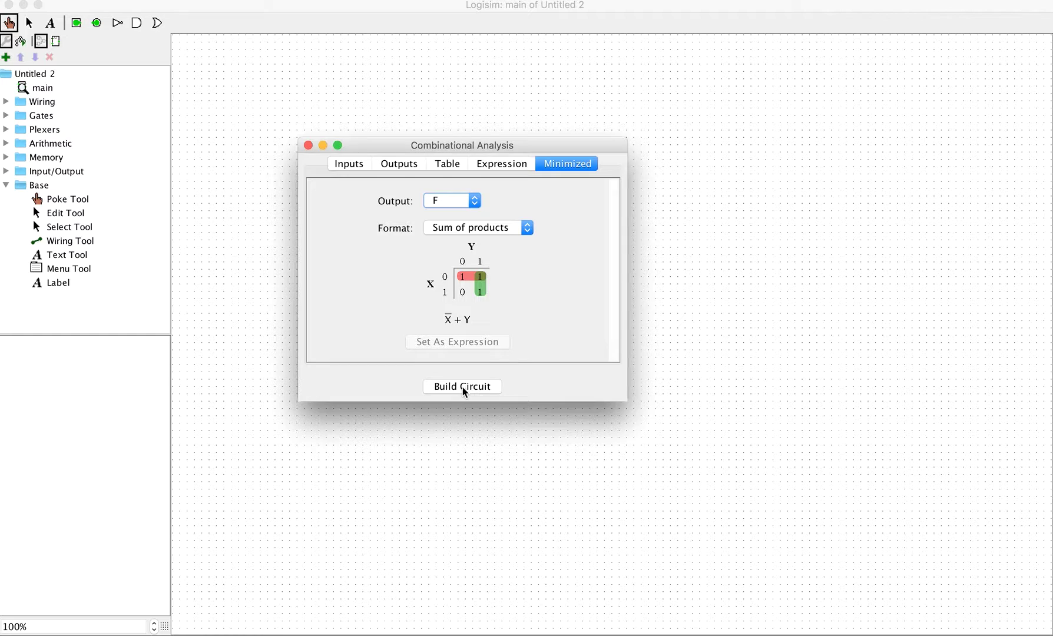
pyautogui.click(433, 199)
pyautogui.click(436, 207)
pyautogui.click(463, 391)
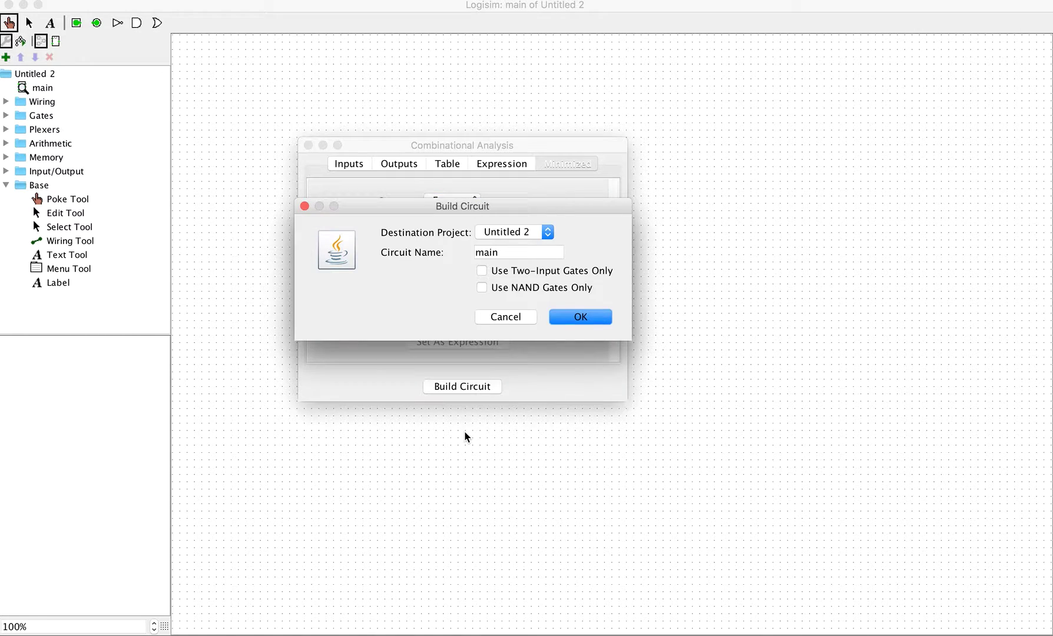
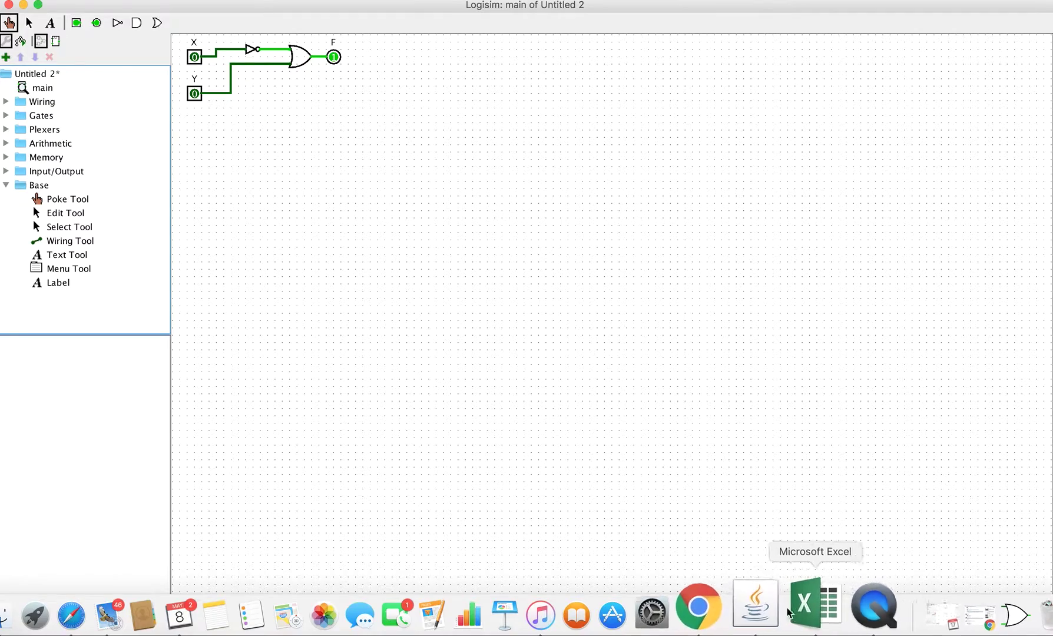
pyautogui.click(252, 2)
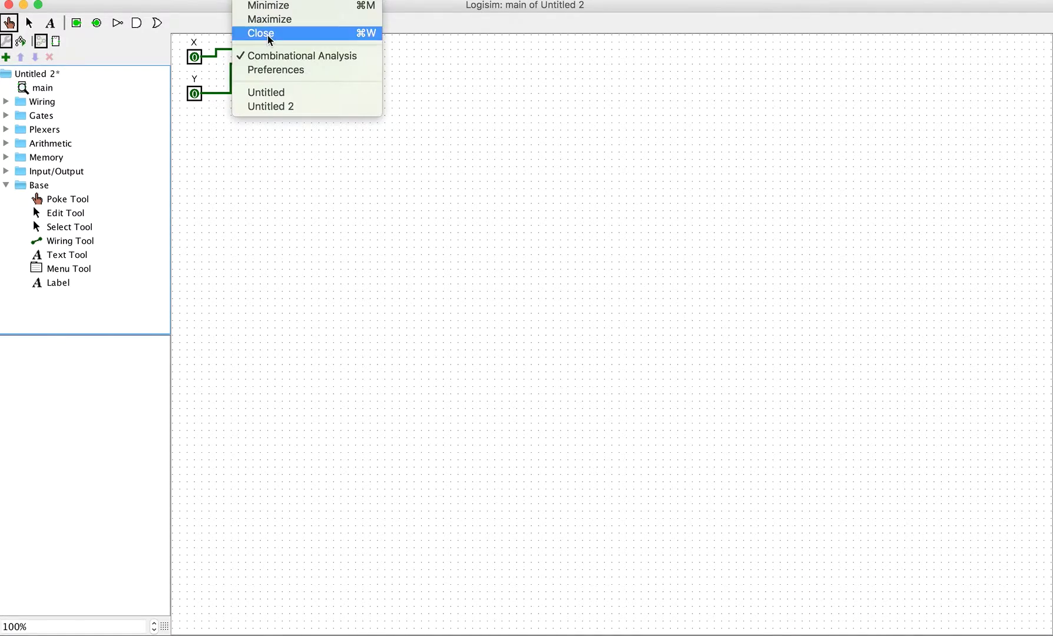
pyautogui.click(271, 92)
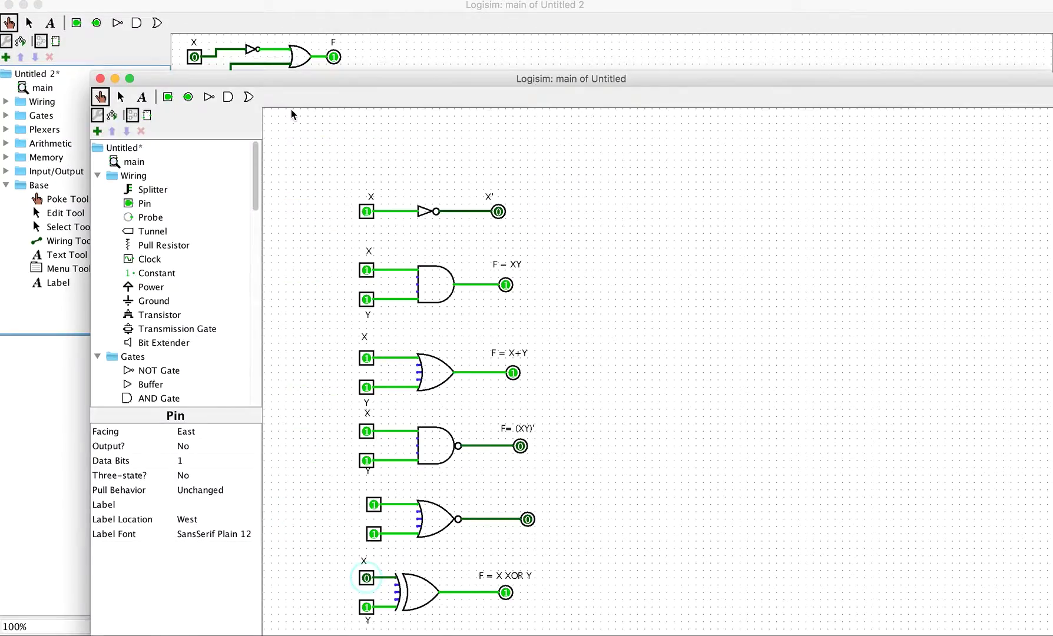
pyautogui.click(207, 154)
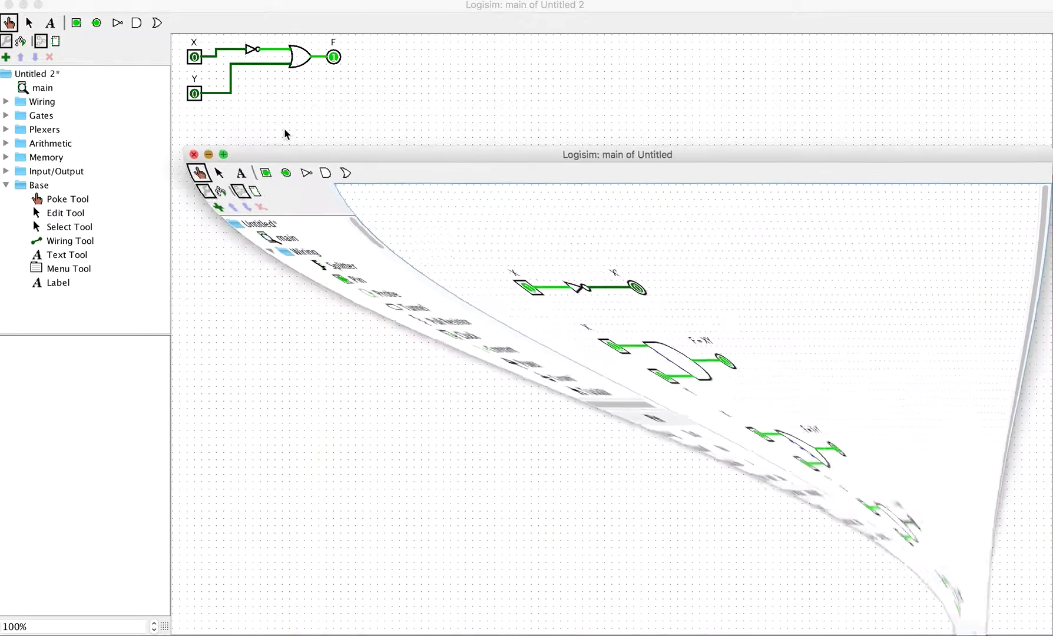
pyautogui.click(270, 0)
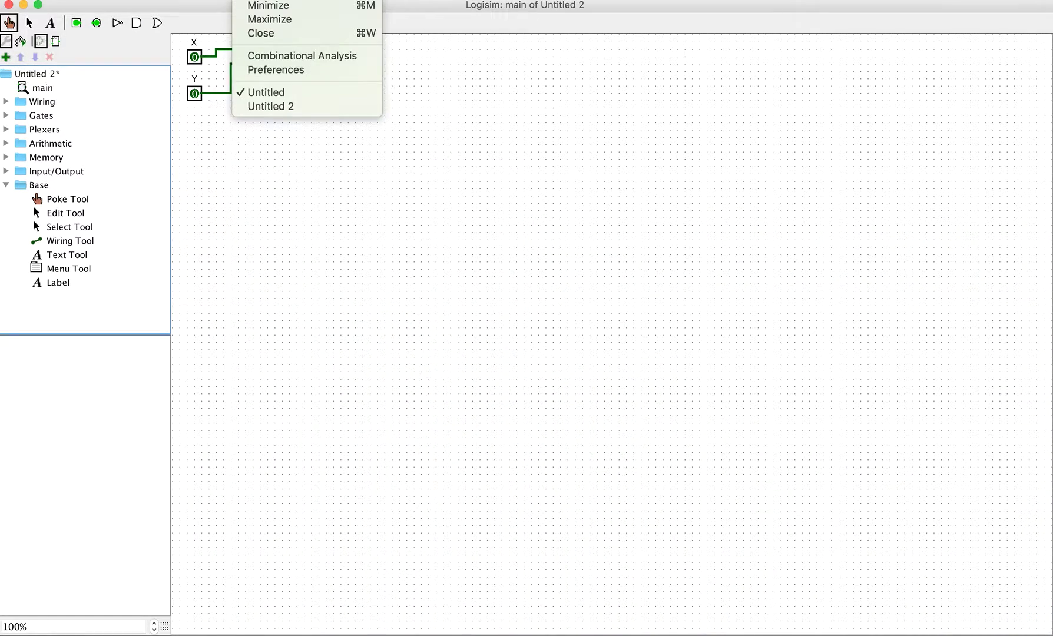
pyautogui.click(227, 158)
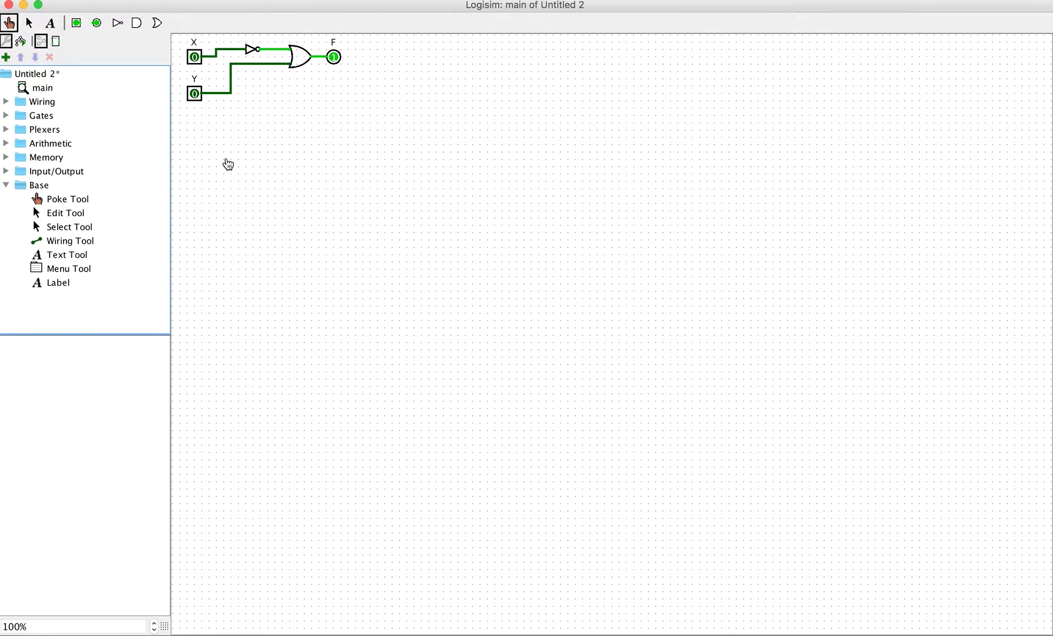
# - Switch to Excel to compare the truth table and the F expression with the built circuit, and return to Logisim
pyautogui.press('super+Tab')
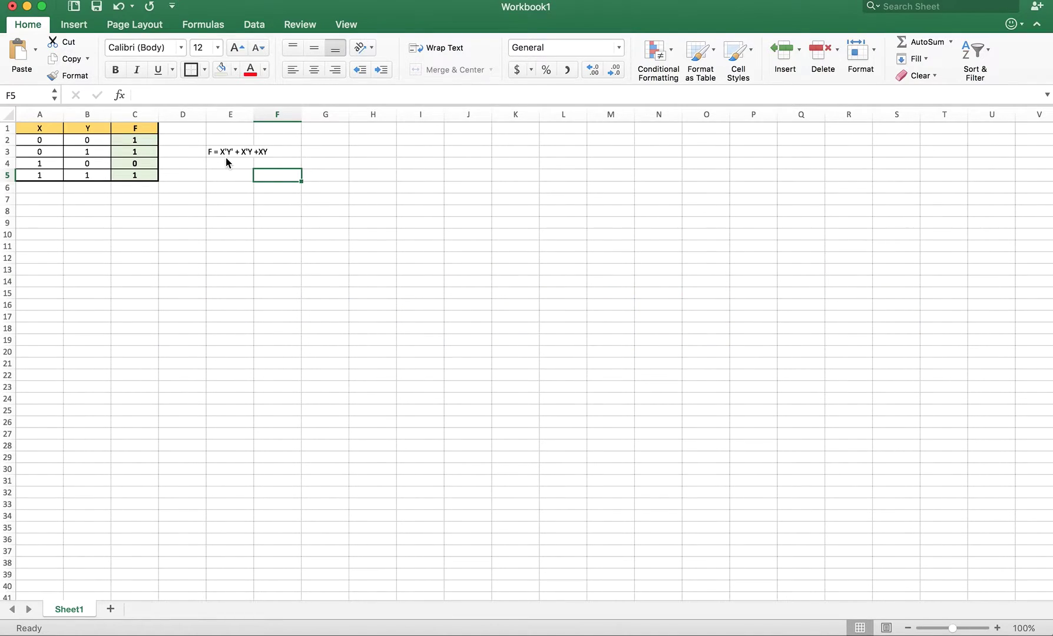
pyautogui.press('super+Tab')
pyautogui.press('super+Tab')
pyautogui.press('cmd+Tab')
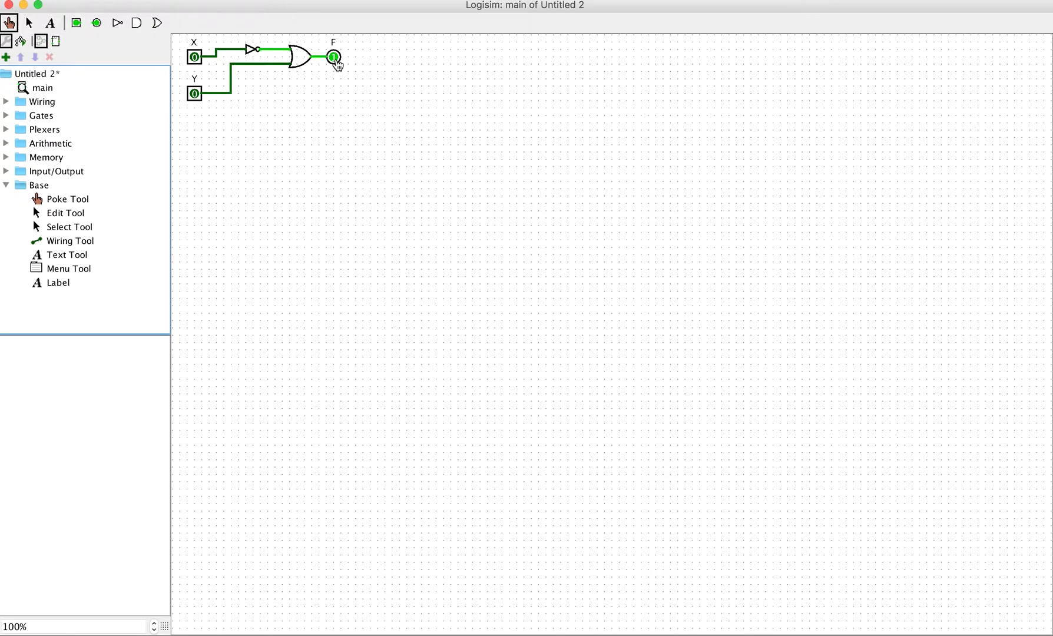
# - Test the circuit by setting X to 1 and back to 0, Y to 1, and X to 1 again
pyautogui.click(194, 56)
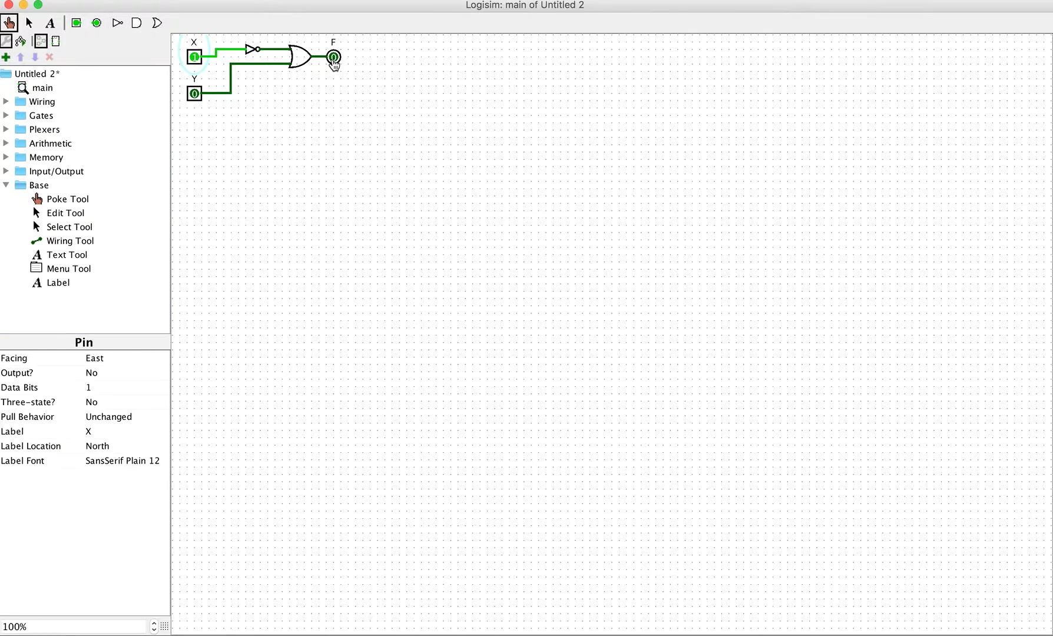
pyautogui.click(194, 56)
pyautogui.click(195, 93)
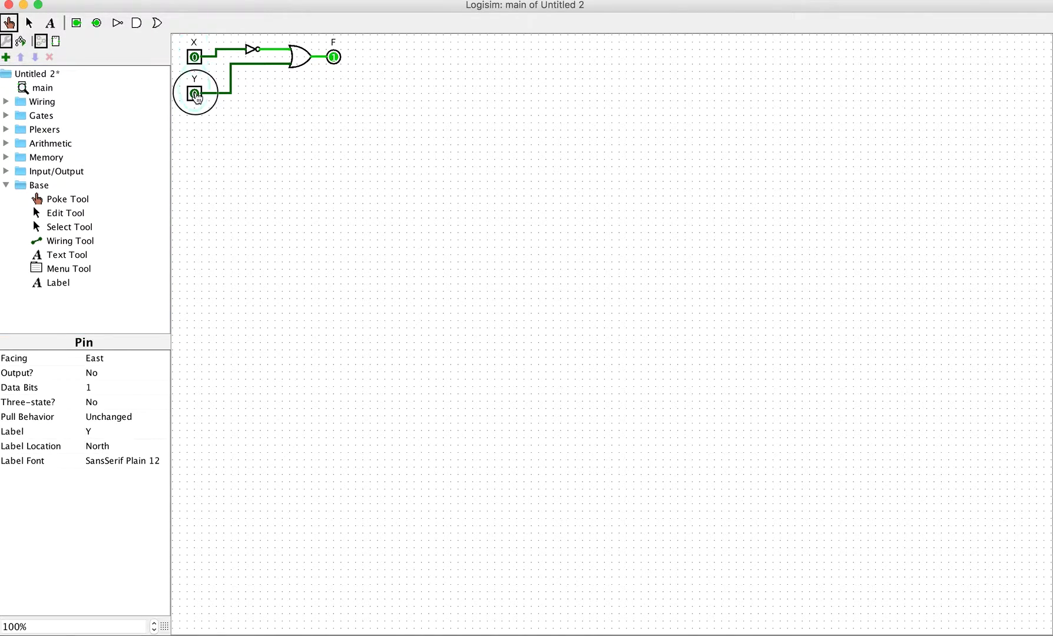
pyautogui.click(195, 57)
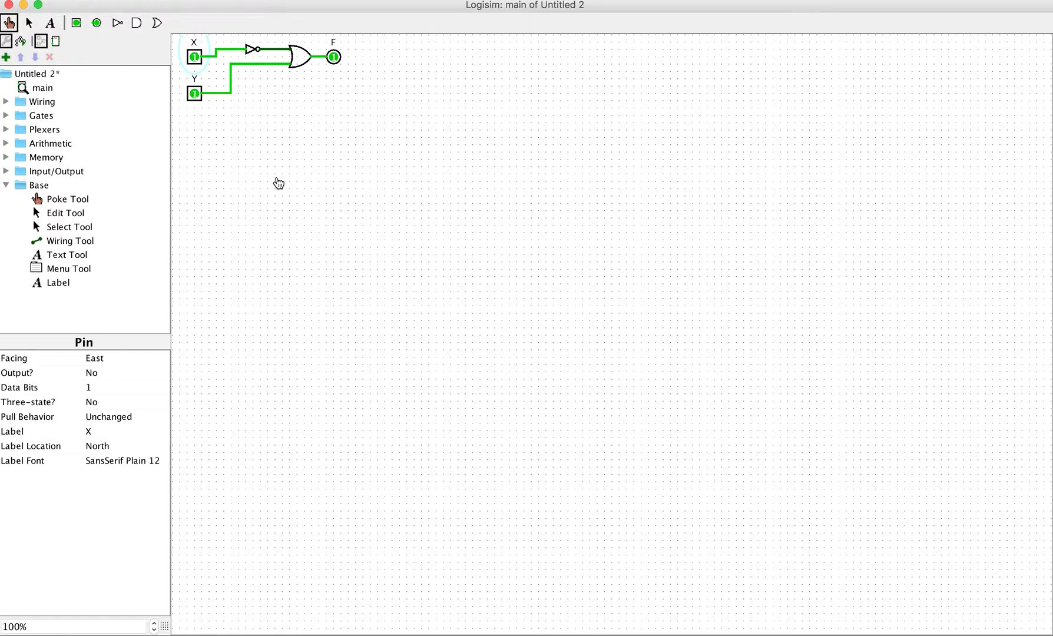
# - Reopen Combinational Analysis, add a third input variable Z, and display the truth table for X, Y and Z
pyautogui.click(156, 1)
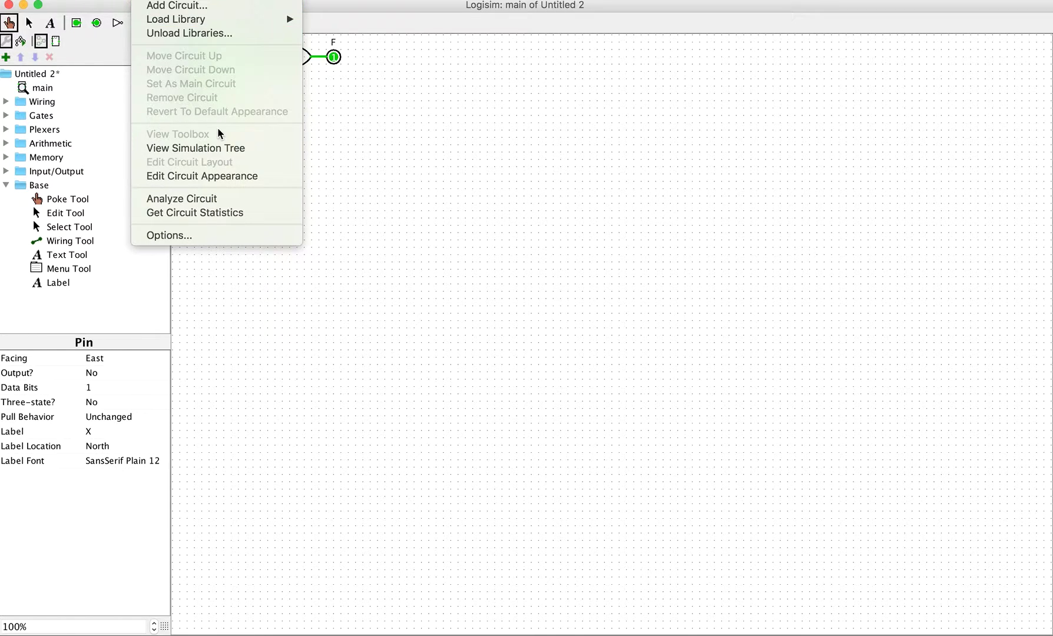
pyautogui.click(202, 200)
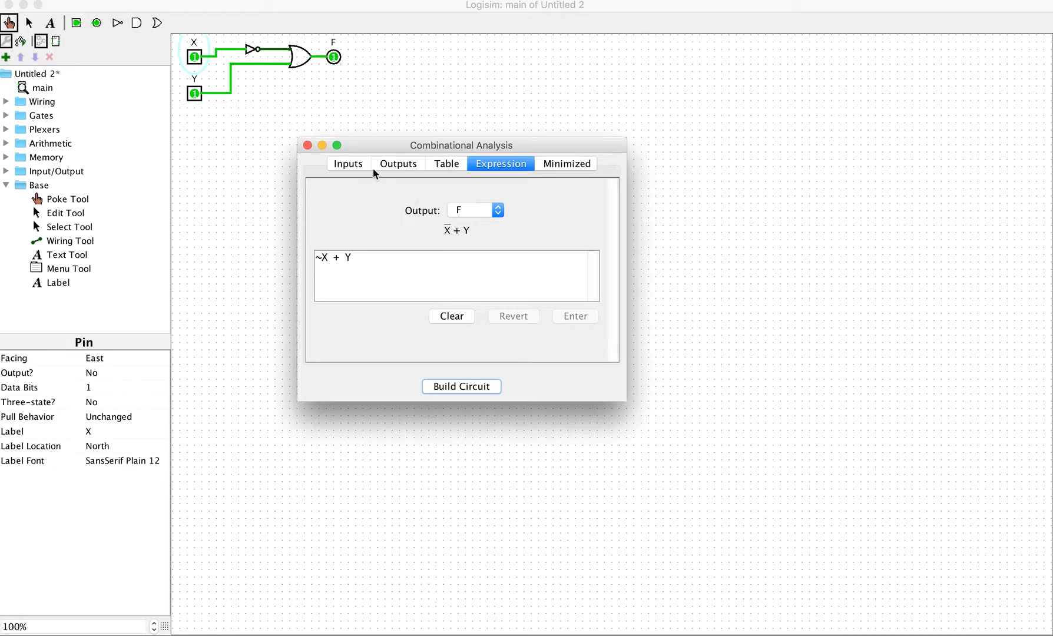
pyautogui.click(348, 164)
pyautogui.click(449, 295)
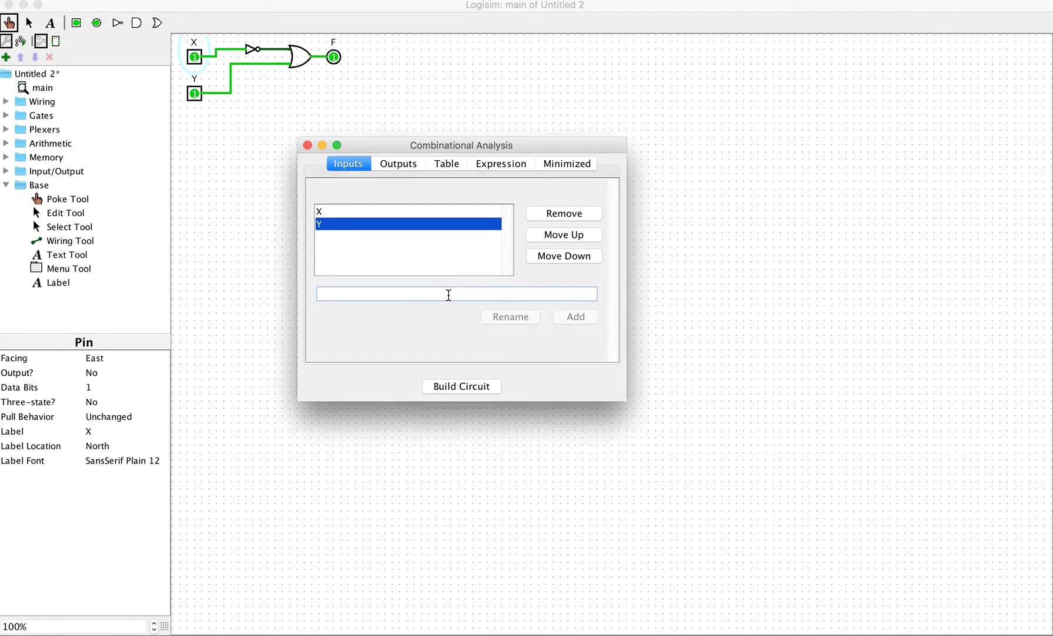
pyautogui.write('Z')
pyautogui.click(576, 317)
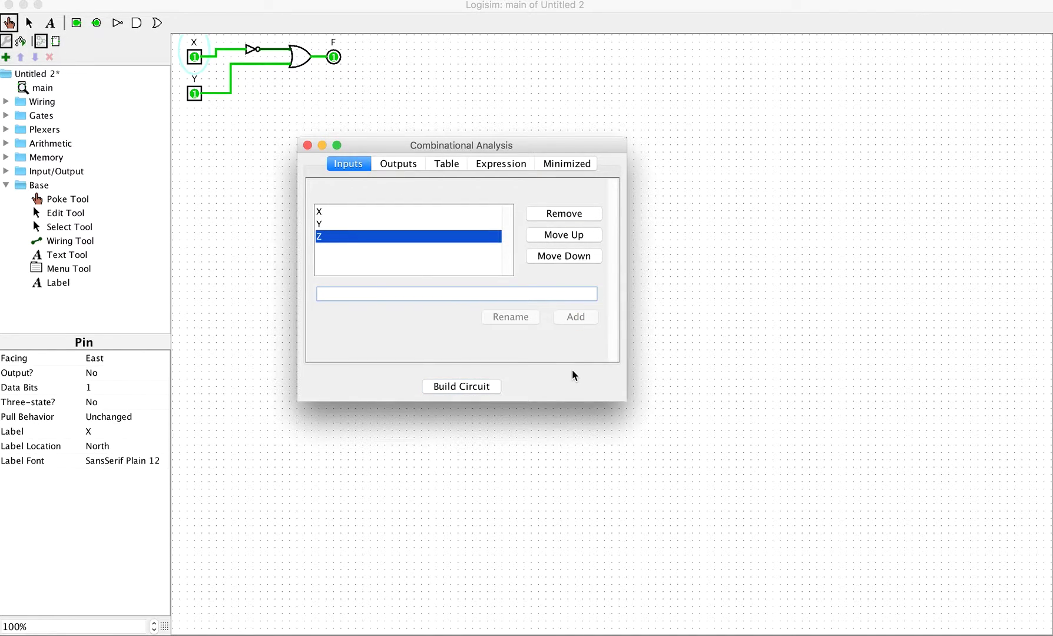
pyautogui.click(412, 166)
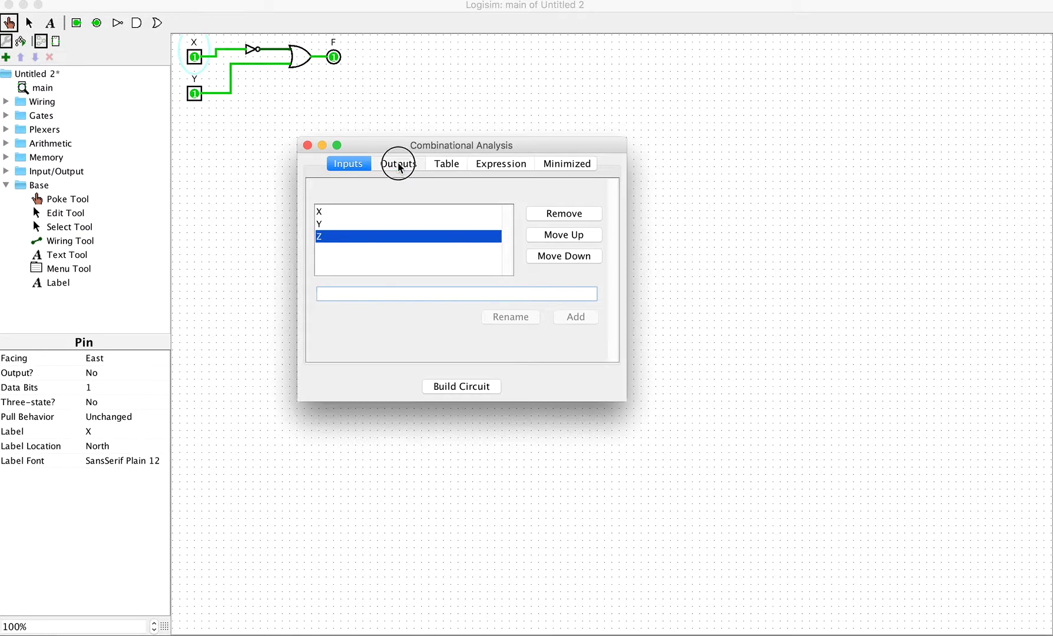
pyautogui.click(439, 164)
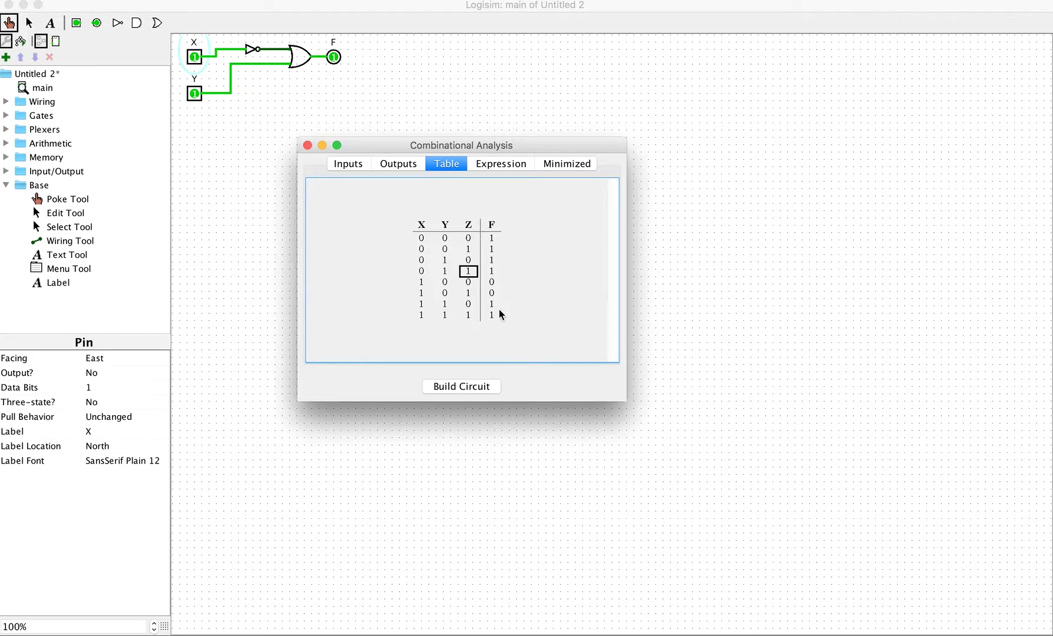
# - Check F's expression, and in the three-variable truth table set F to 1 for XYZ 101 and 0 for 100, 110 and 111
pyautogui.click(496, 169)
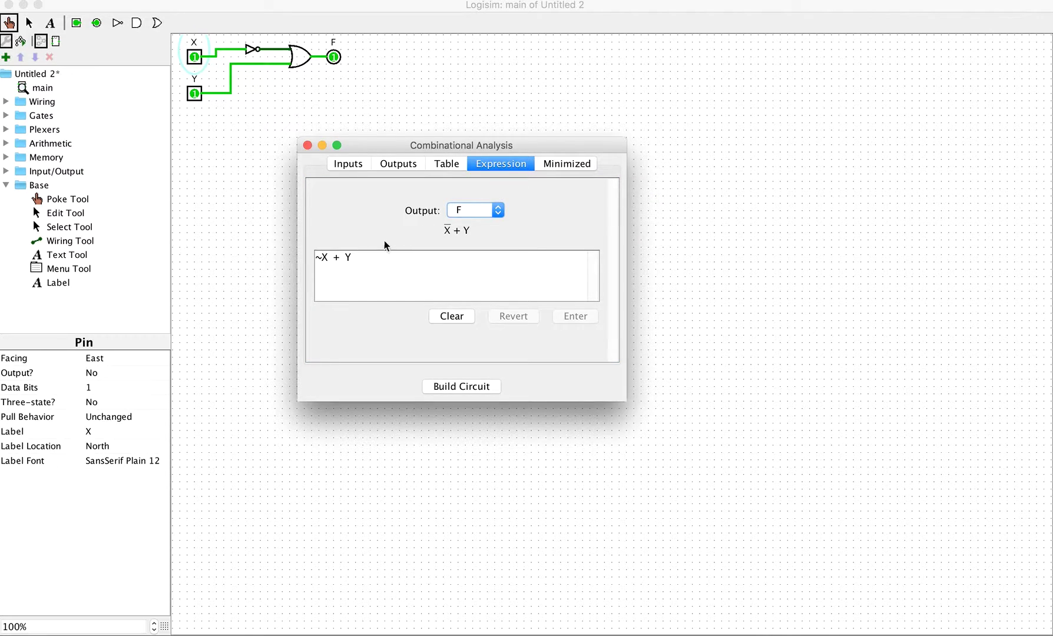
pyautogui.click(440, 167)
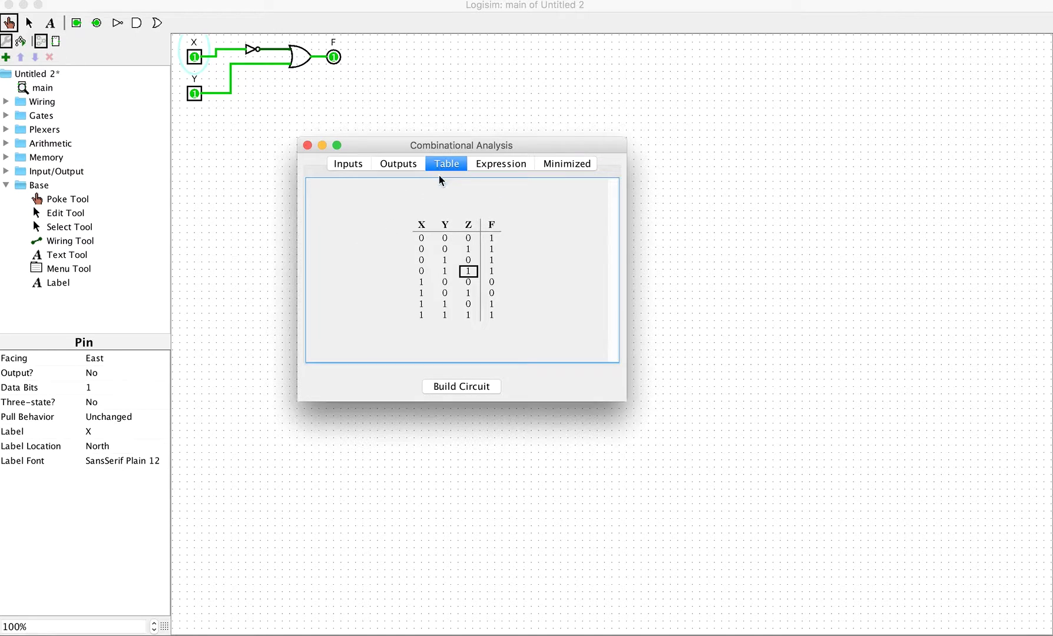
pyautogui.click(492, 304)
pyautogui.click(493, 304)
pyautogui.click(492, 283)
pyautogui.click(492, 283)
pyautogui.click(492, 293)
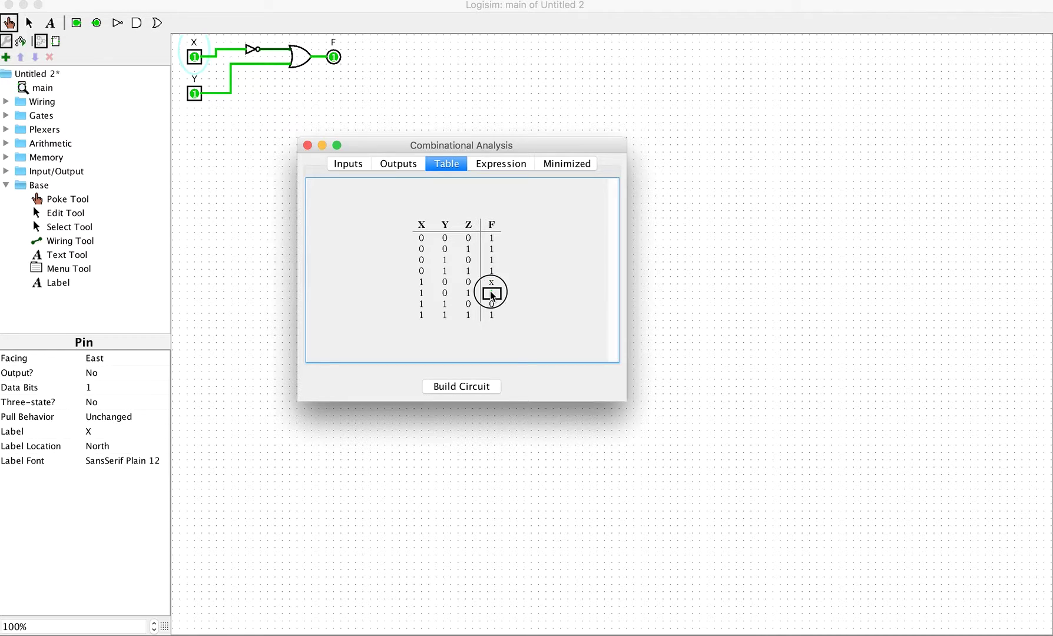
pyautogui.click(493, 284)
pyautogui.click(492, 316)
pyautogui.click(492, 315)
# - Review F's expression and its minimized sum-of-products map for X, Y and Z, and return to the truth table
pyautogui.click(498, 164)
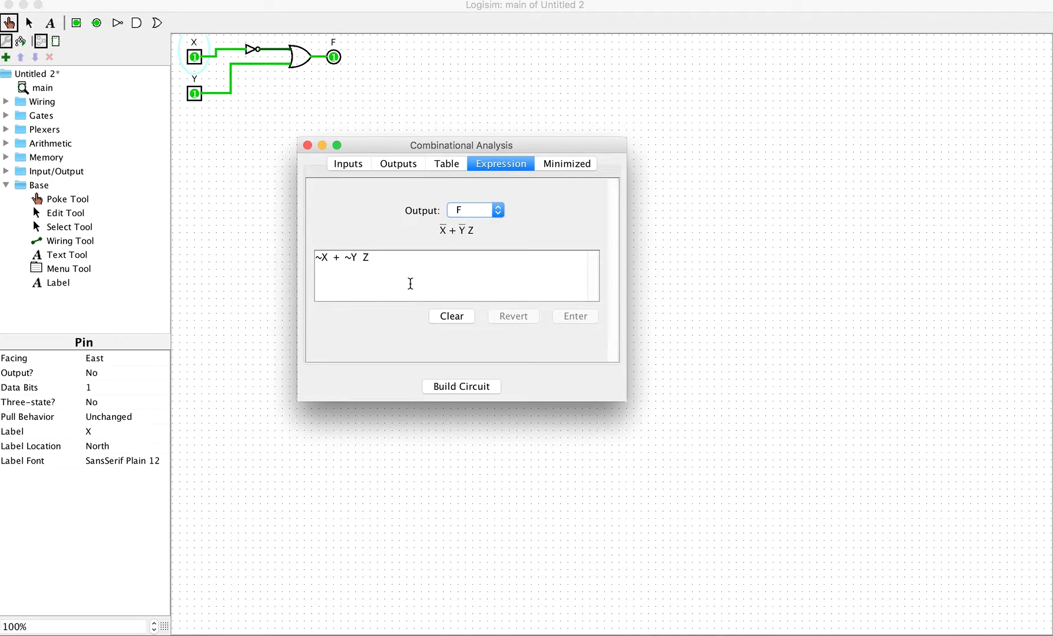
pyautogui.click(563, 166)
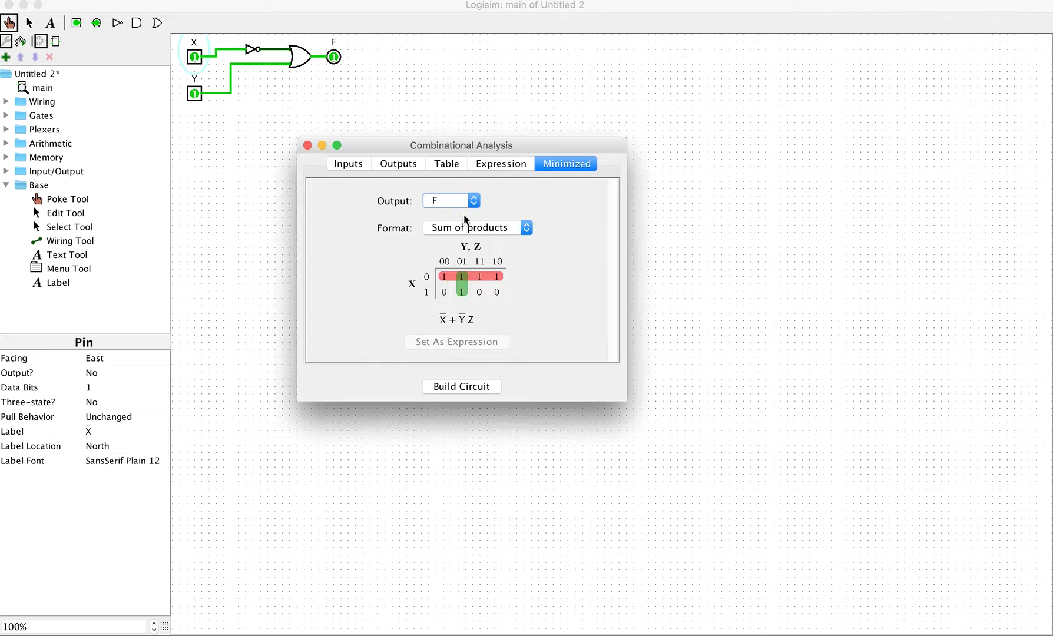
pyautogui.click(455, 167)
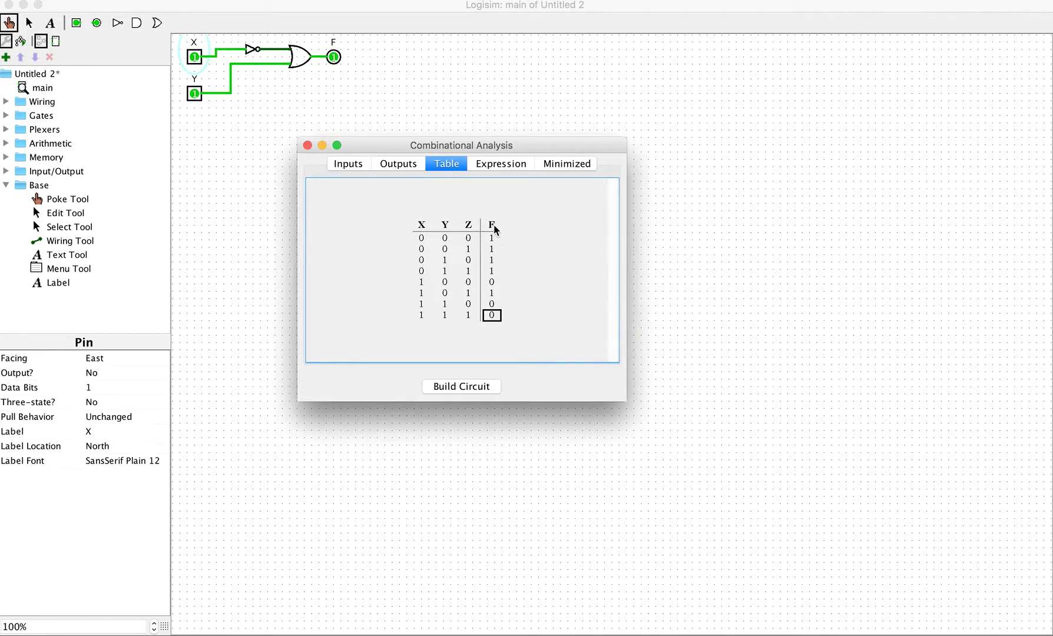
# - Build the three-input circuit in the Untitled 2 project with unrestricted gates, replacing the existing circuit main
pyautogui.click(465, 387)
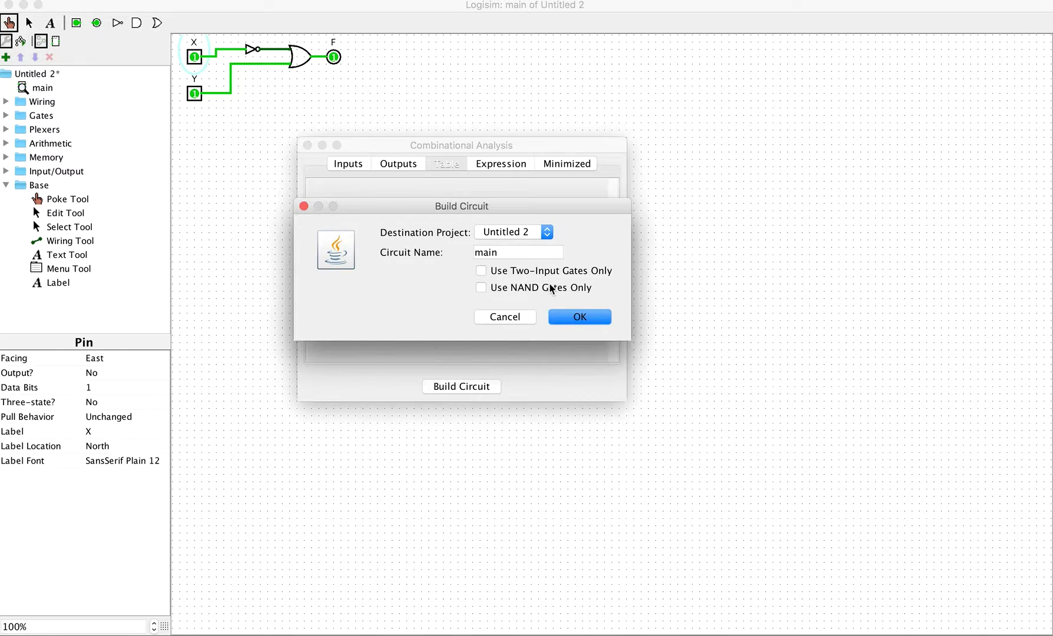
pyautogui.click(580, 321)
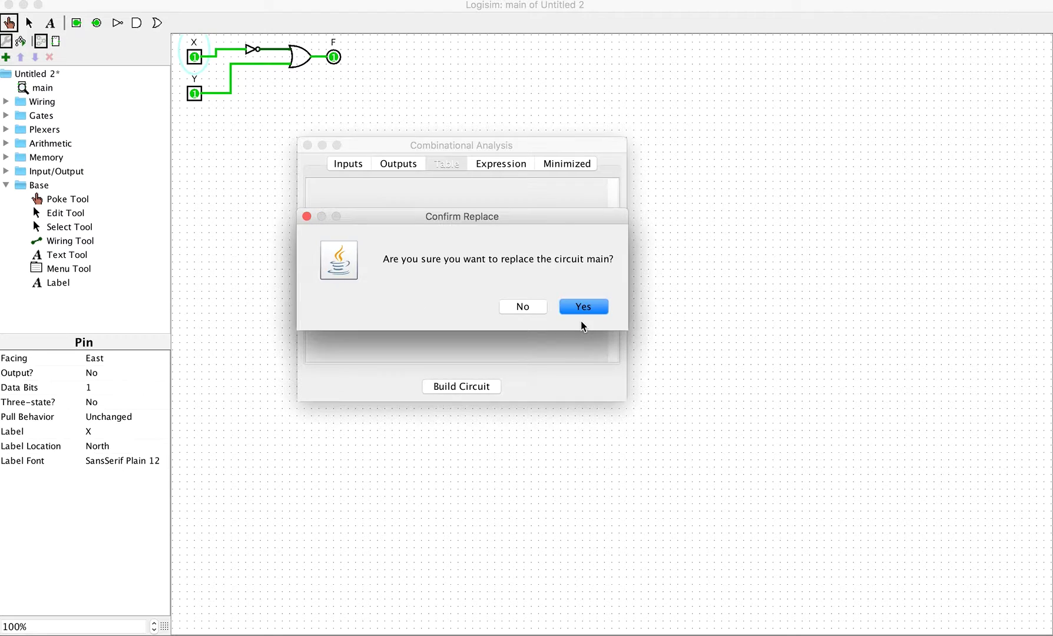
pyautogui.click(578, 307)
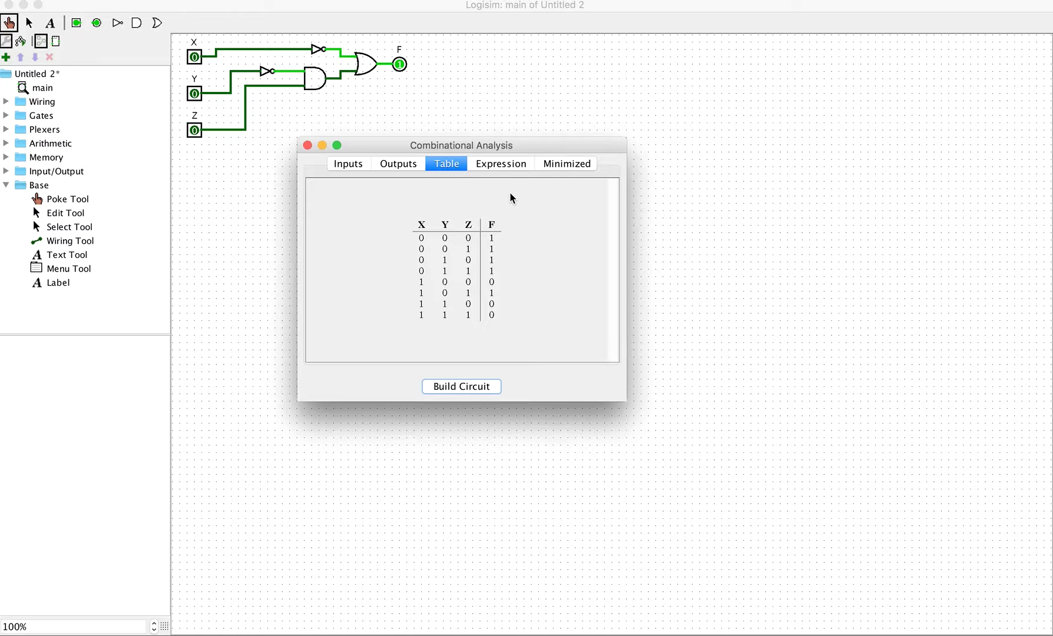
# - Rebuild the circuit in Untitled 2 using NAND gates only, replacing the existing circuit main
pyautogui.click(459, 387)
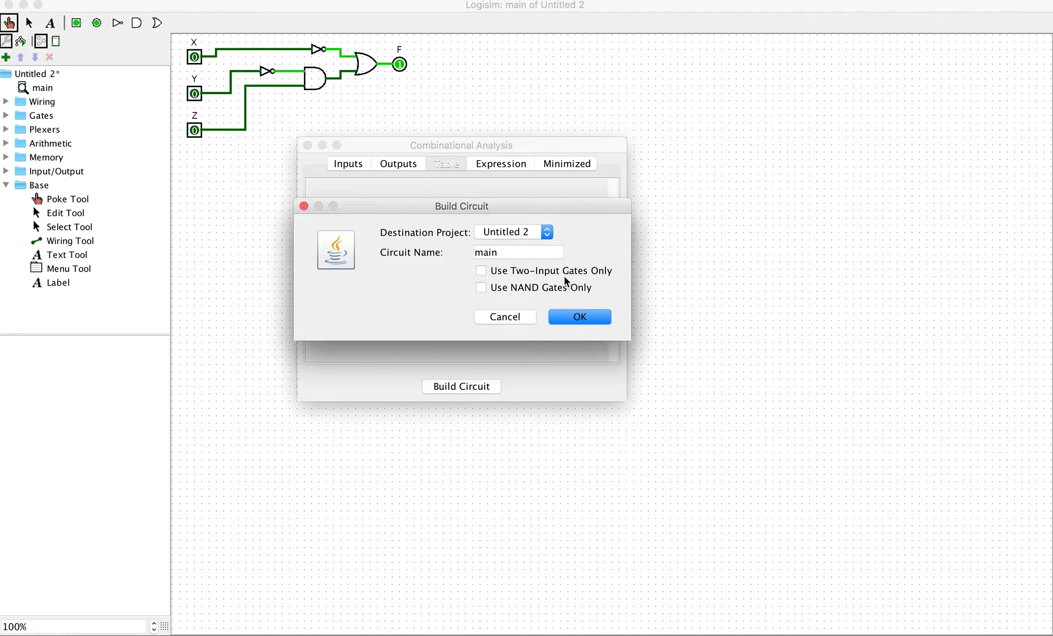
pyautogui.click(551, 288)
pyautogui.click(572, 320)
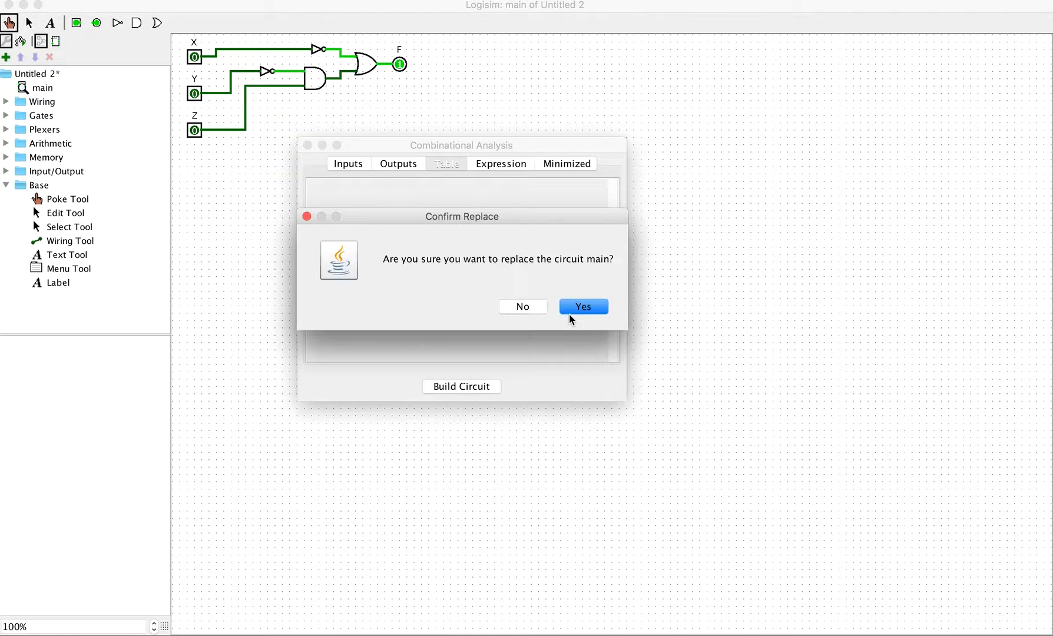
pyautogui.click(580, 308)
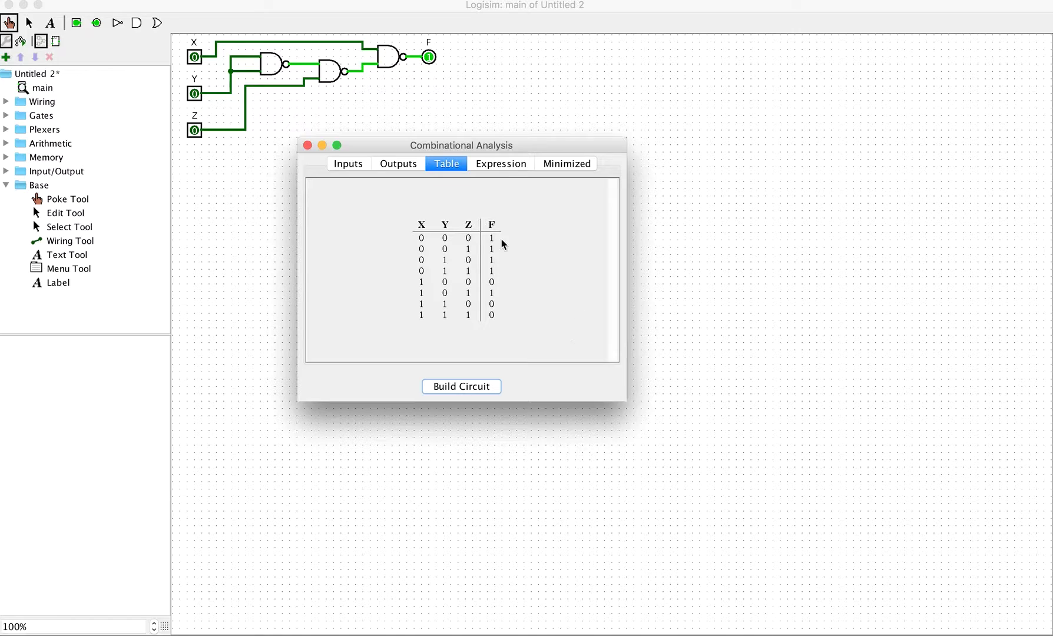